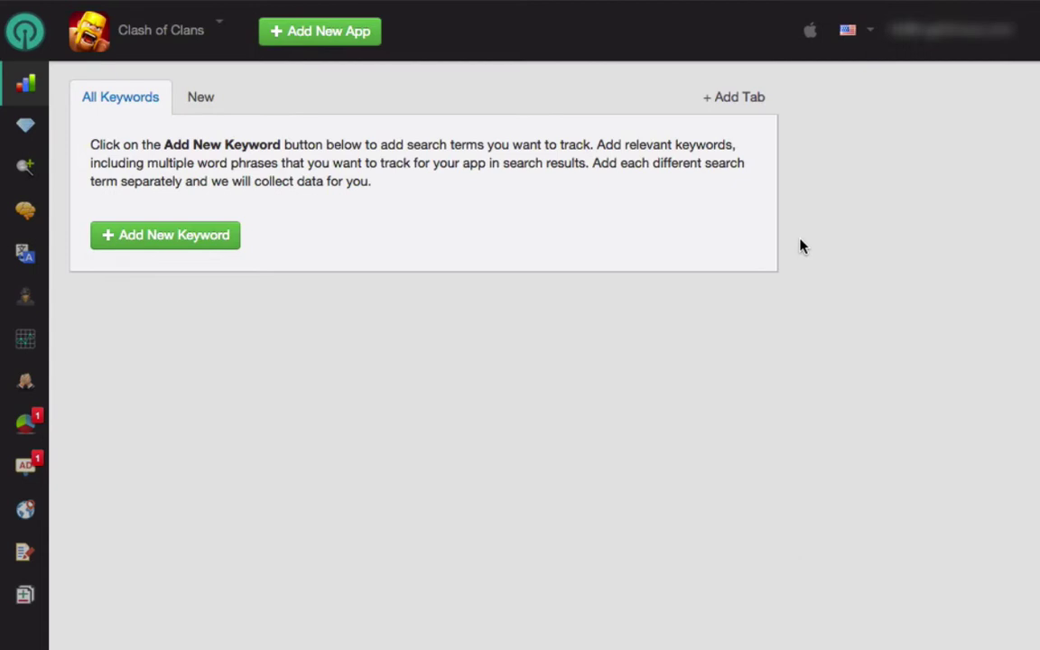
# Step: Check the account's app list, then open Keyword Suggestions for Clash of Clans with seeds like action and armada
pyautogui.click(217, 43)
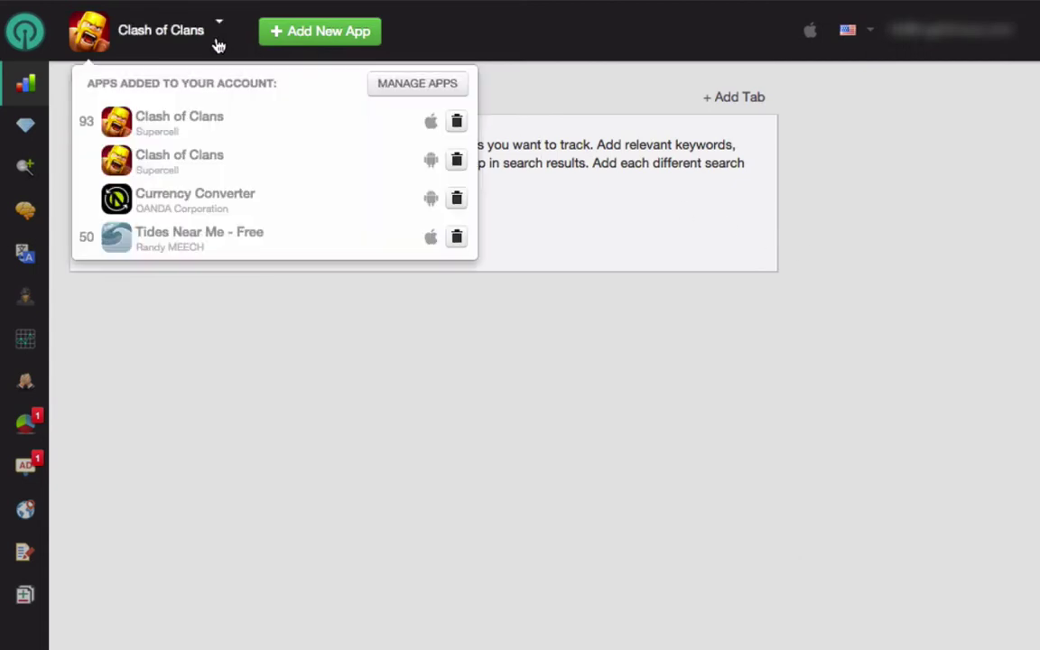
pyautogui.click(594, 105)
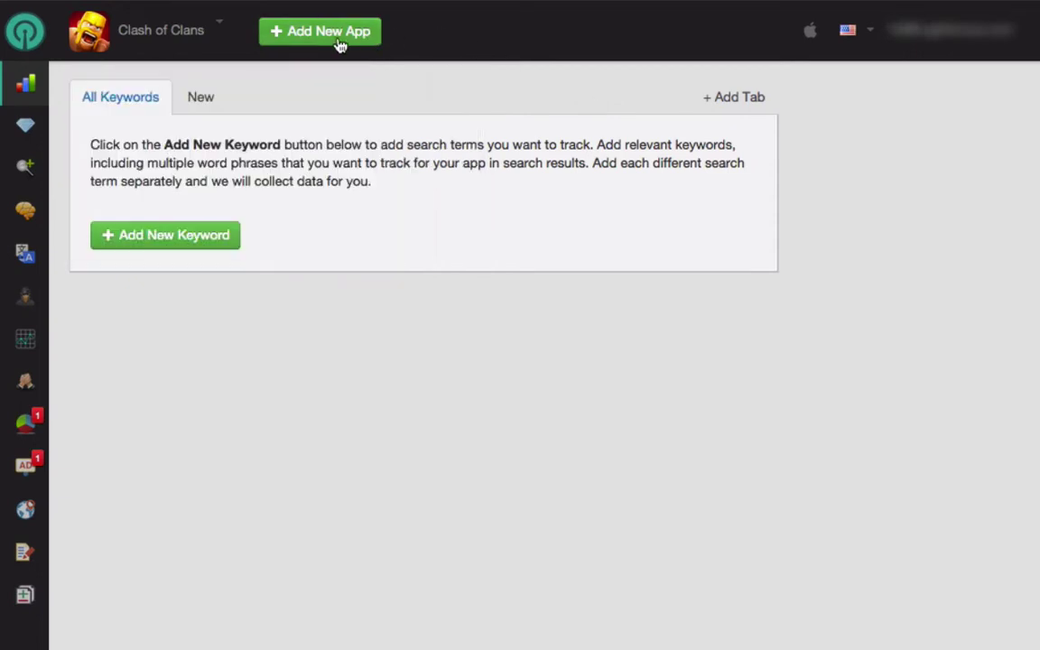
pyautogui.moveTo(24, 210)
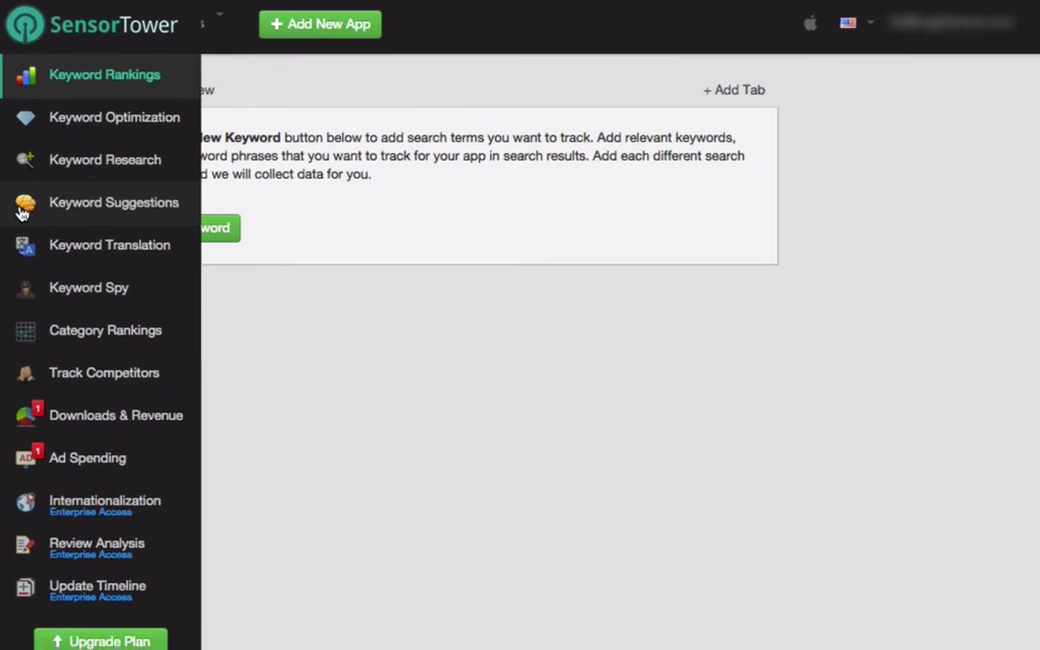
pyautogui.click(26, 211)
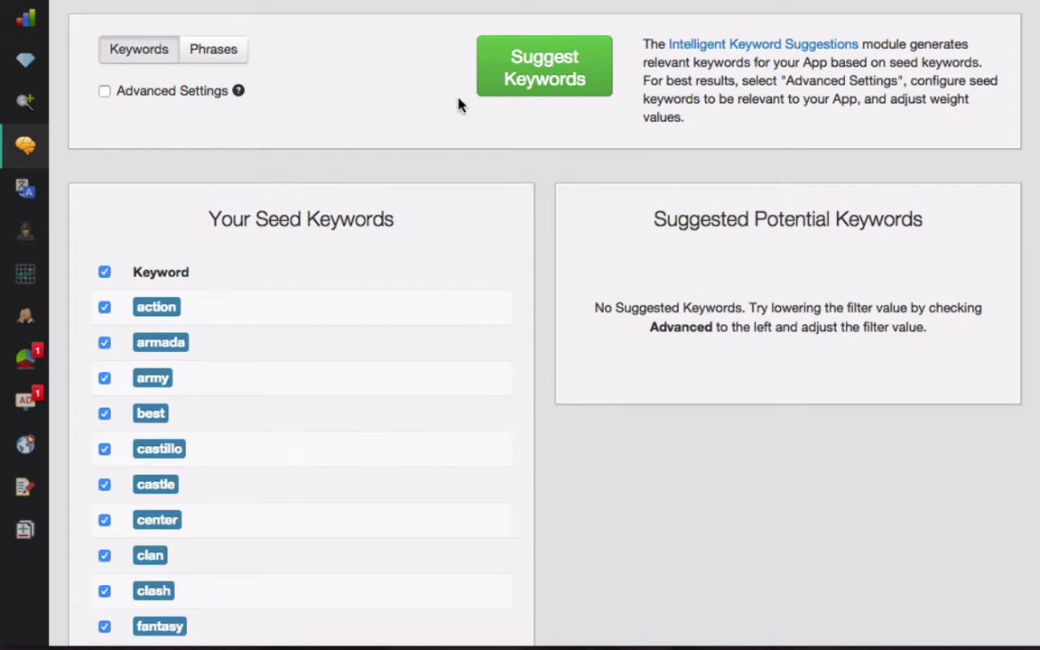
# Step: Generate suggested keywords from the seed list and delete 'chaos' from the suggestions
pyautogui.click(557, 61)
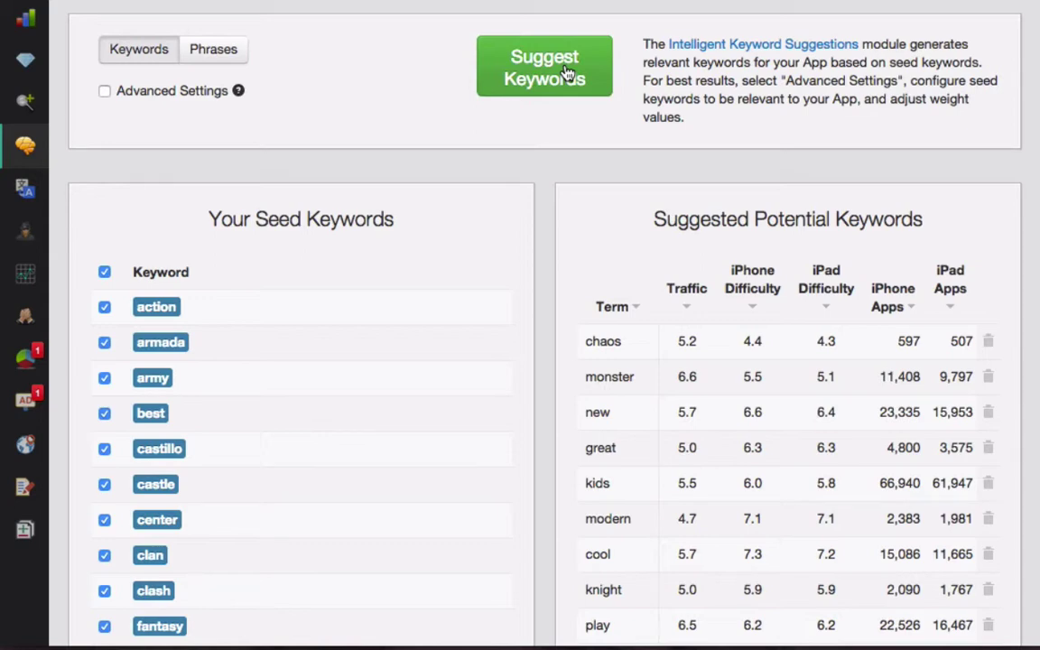
pyautogui.click(990, 341)
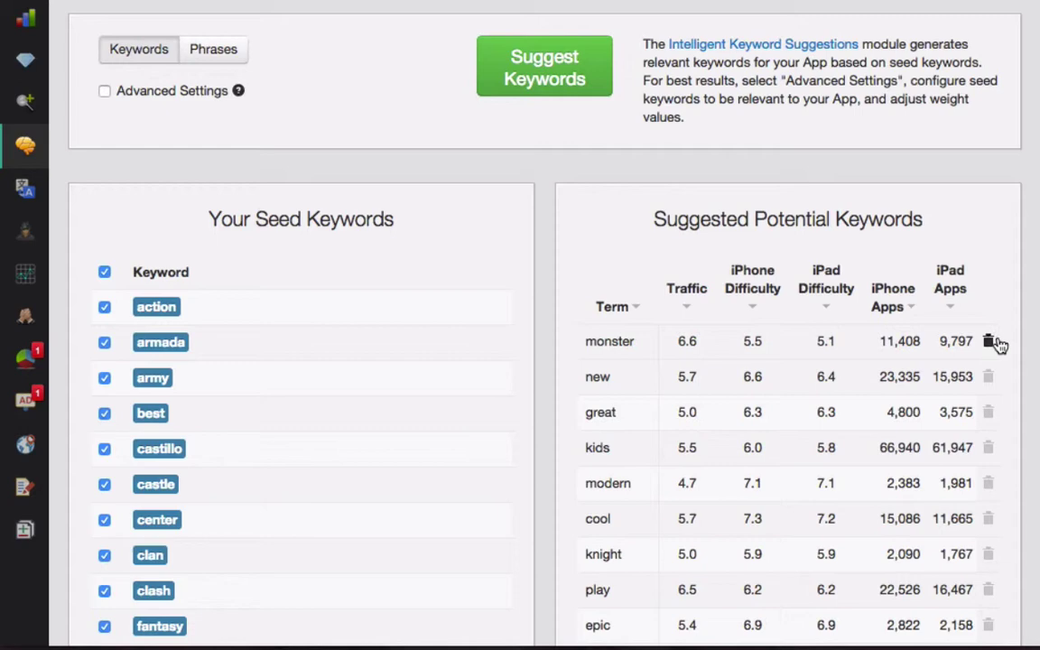
# Step: Enable Advanced Settings, revealing filter strength 3 and a weight control for each seed keyword
pyautogui.click(105, 94)
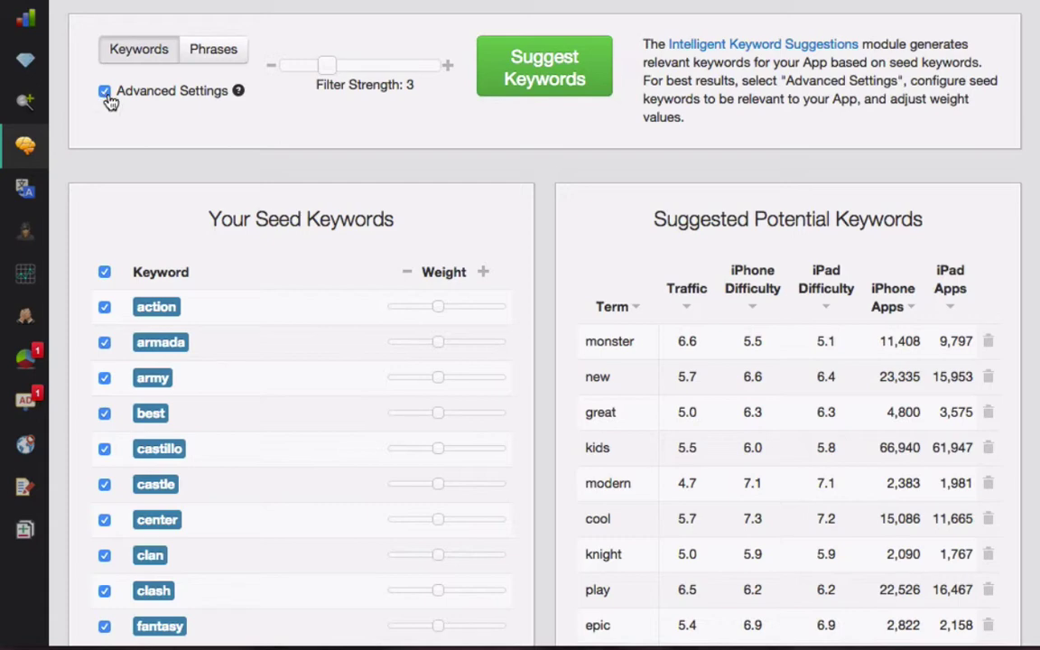
# Step: Uncheck seeds 'action' and 'armada', raise the 'army' weight and lower the 'best' weight
pyautogui.click(105, 310)
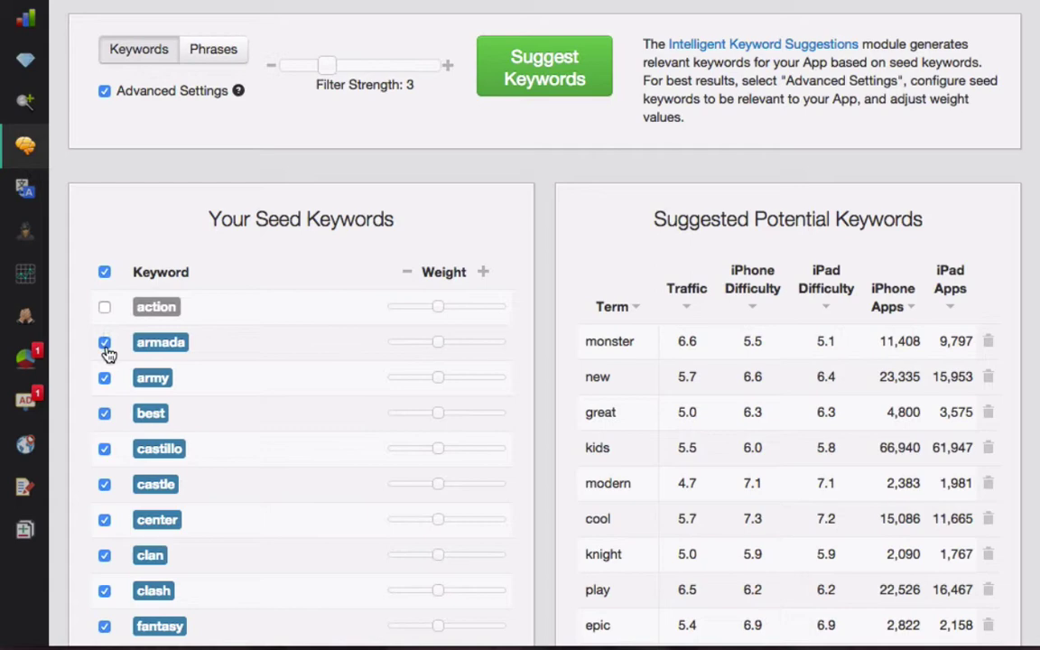
pyautogui.click(105, 344)
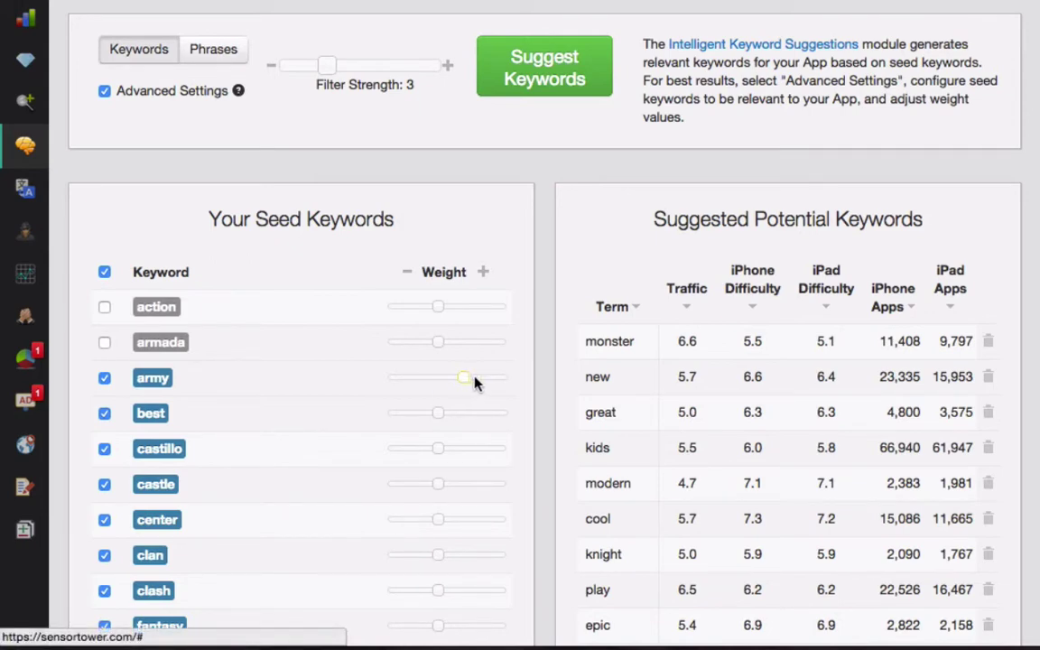
pyautogui.moveTo(476, 382); pyautogui.dragTo(483, 383)
pyautogui.moveTo(441, 421); pyautogui.dragTo(415, 422)
pyautogui.scroll(-1, 413, 420)
pyautogui.scroll(-3, 414, 420)
pyautogui.scroll(-5, 414, 420)
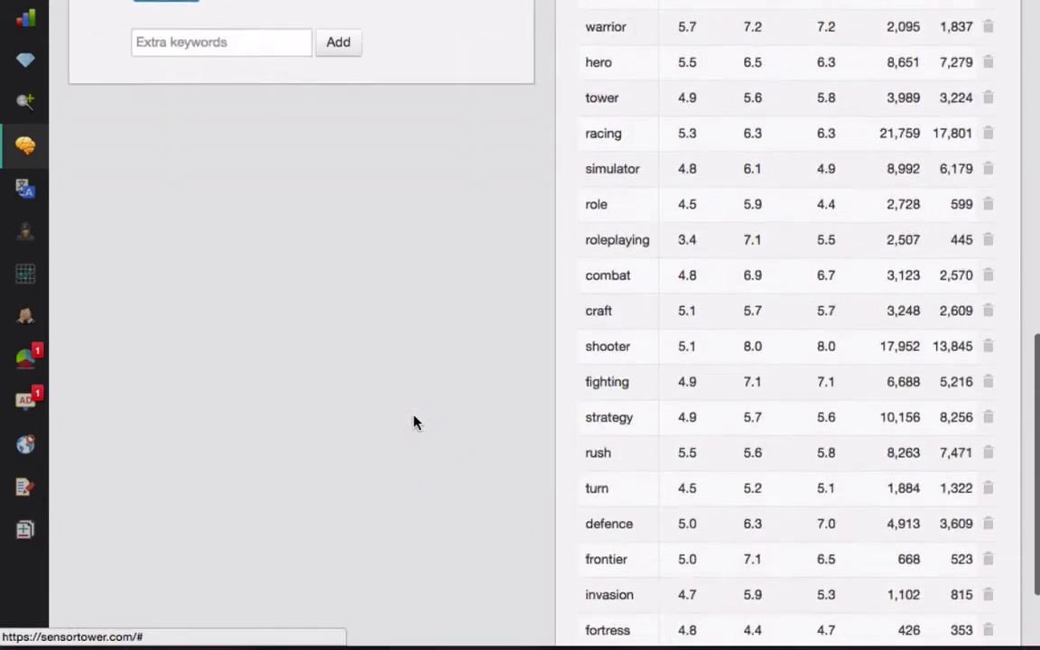
pyautogui.scroll(-1, 414, 420)
pyautogui.scroll(3, 413, 422)
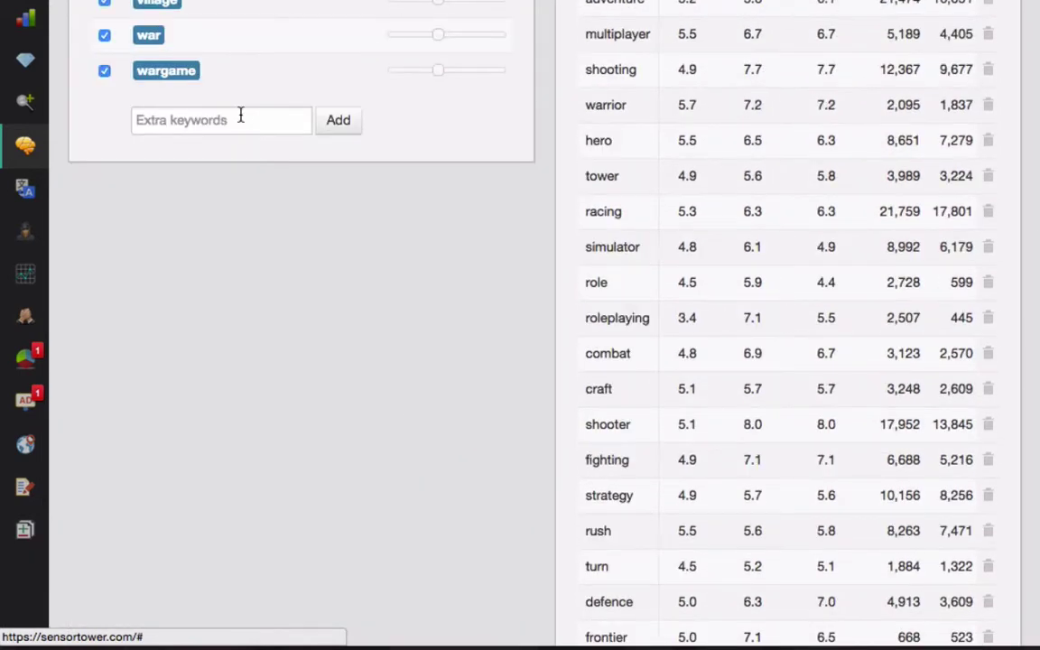
pyautogui.click(240, 115)
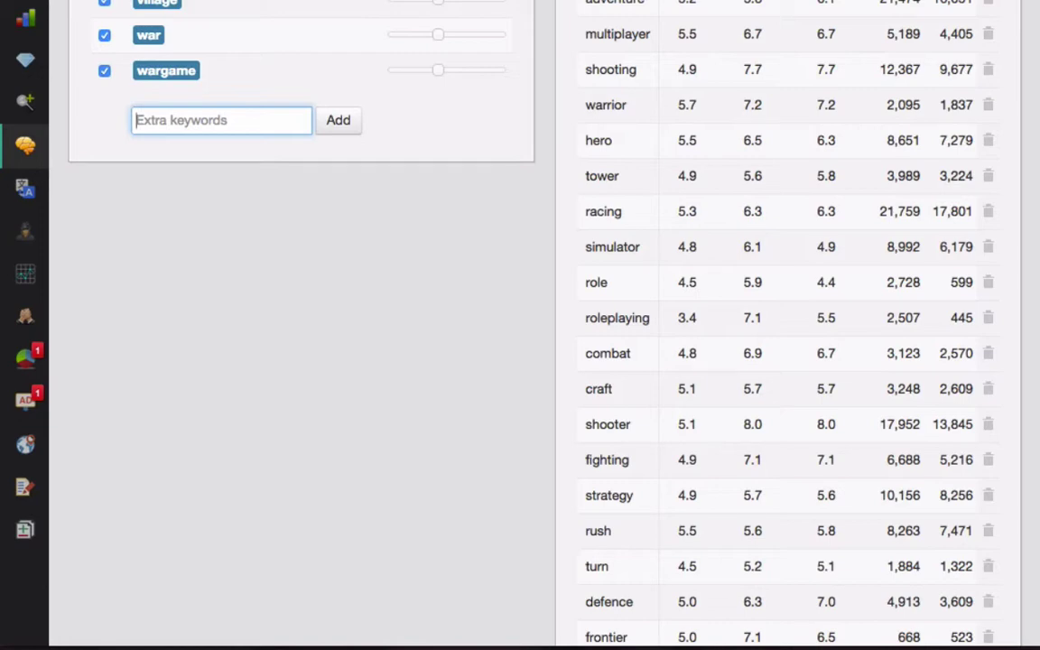
pyautogui.scroll(10, 546, 83)
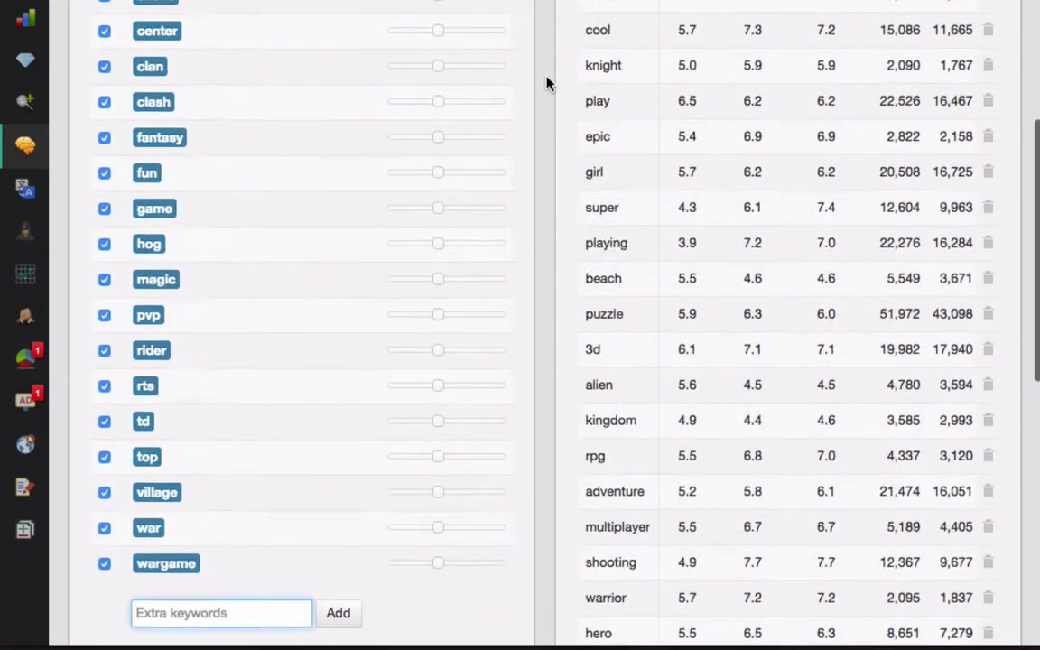
pyautogui.scroll(4, 546, 83)
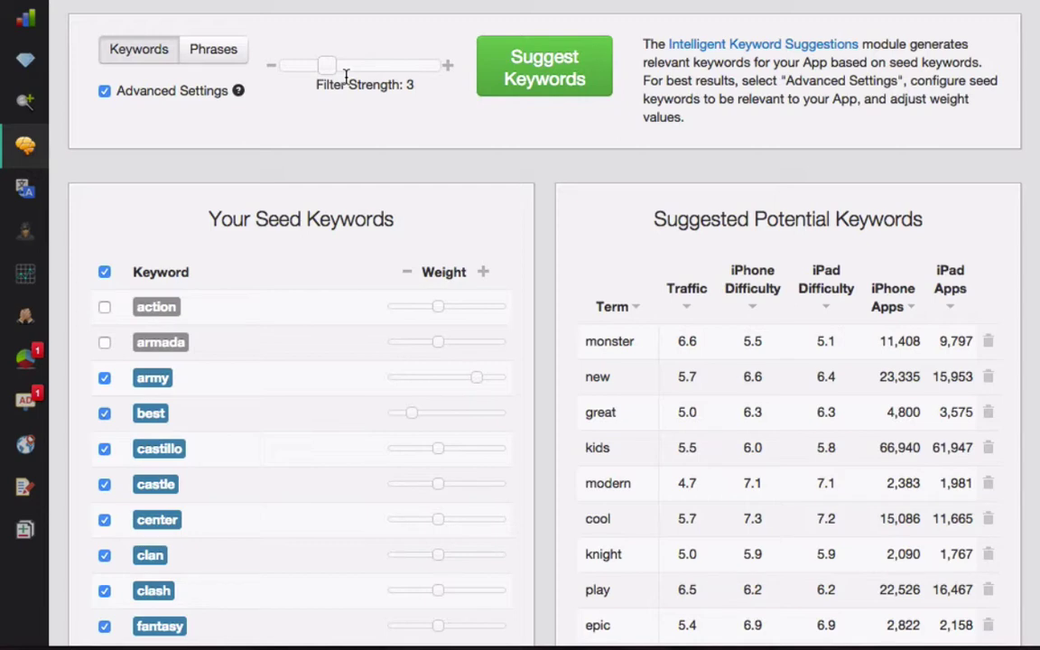
# Step: Switch the suggestion source from Keywords to Phrases mode
pyautogui.click(227, 60)
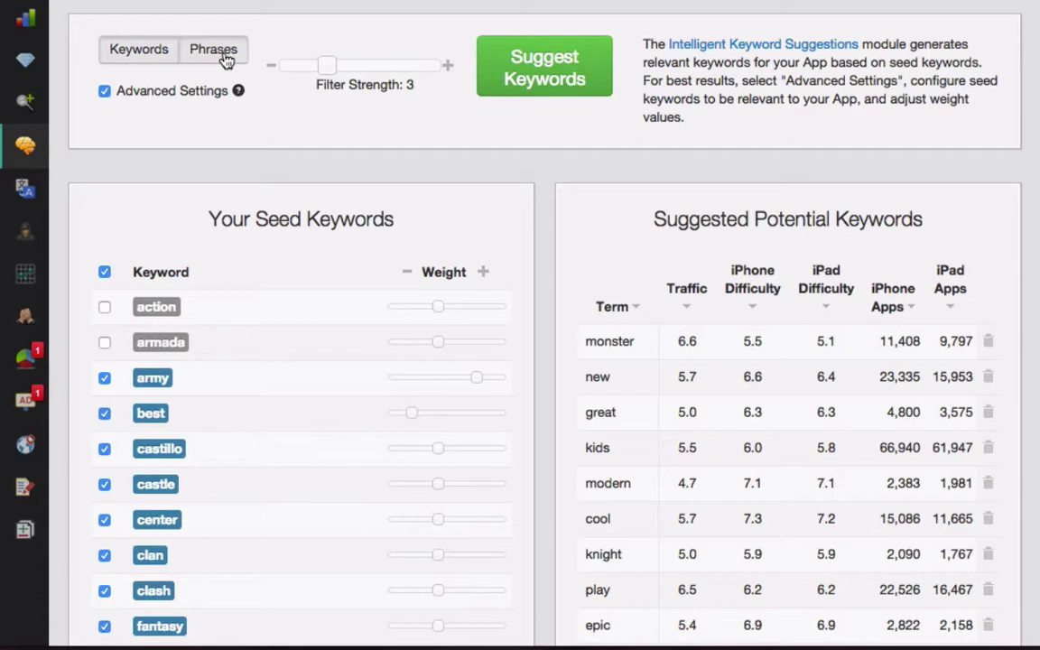